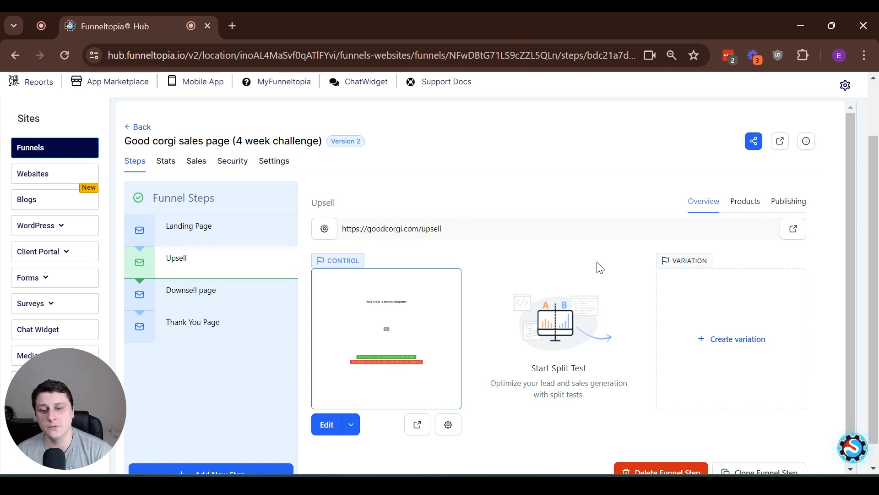
Step: Start creating a split-test variation for the Upsell funnel step
scroll(631, 219, "up", 2)
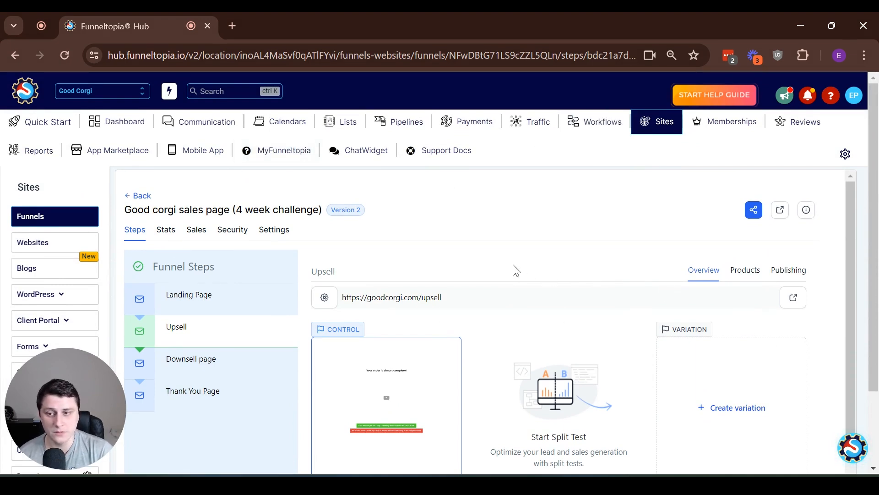
scroll(486, 291, "down", 2)
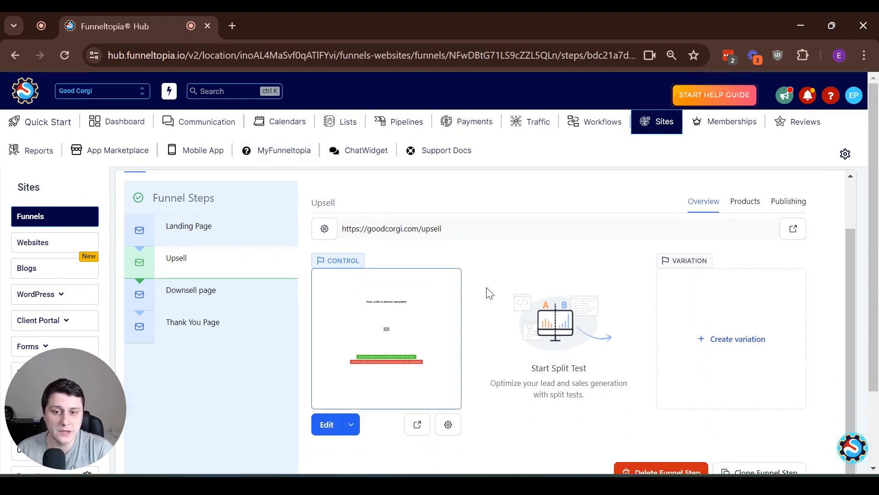
scroll(488, 294, "down", 1)
scroll(380, 263, "up", 2)
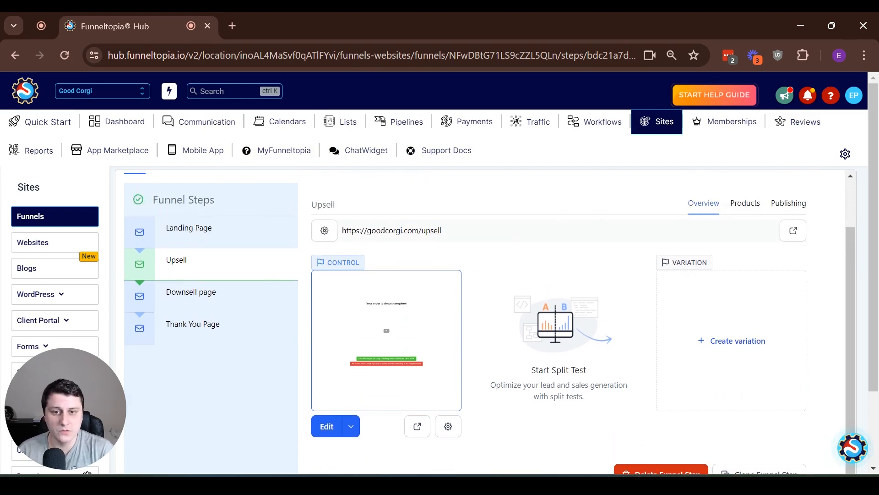
left_click(756, 344)
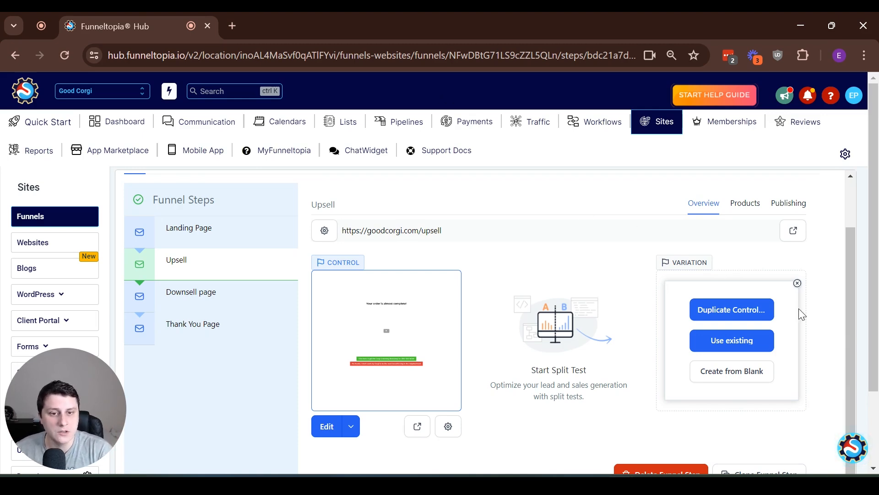
left_click(738, 344)
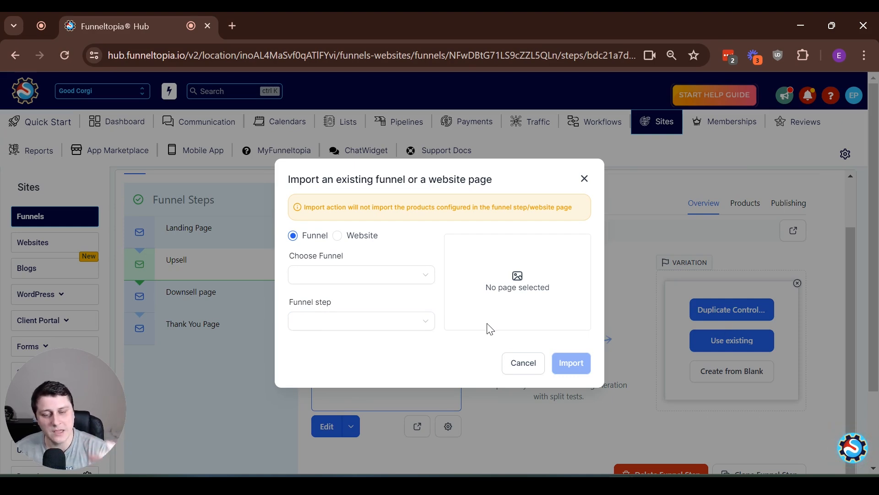
left_click(353, 280)
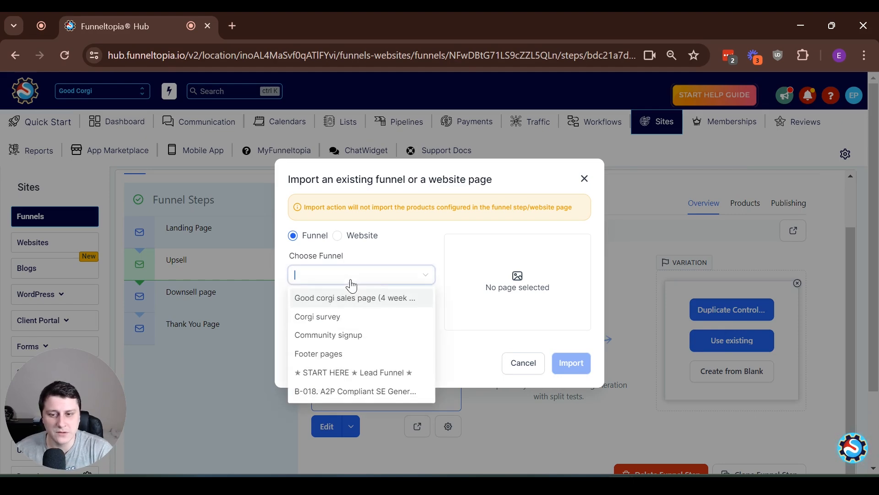
left_click(531, 364)
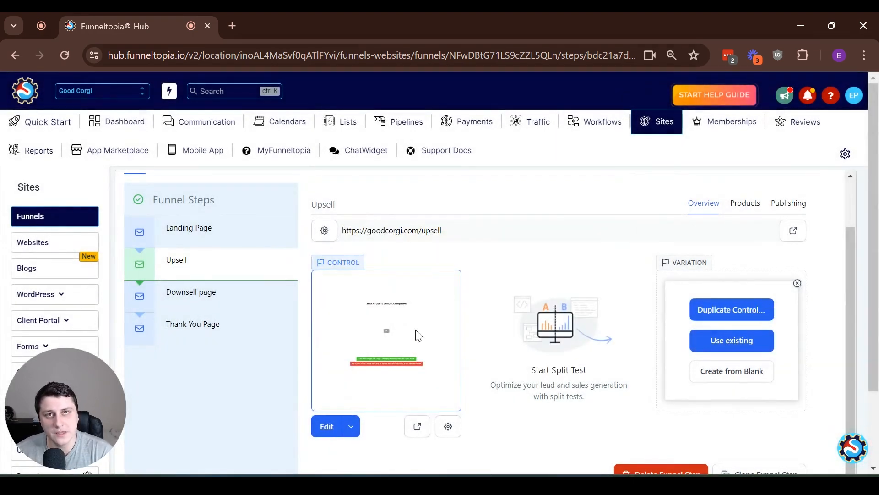
Step: Create the Upsell variation by duplicating the control page
left_click(708, 315)
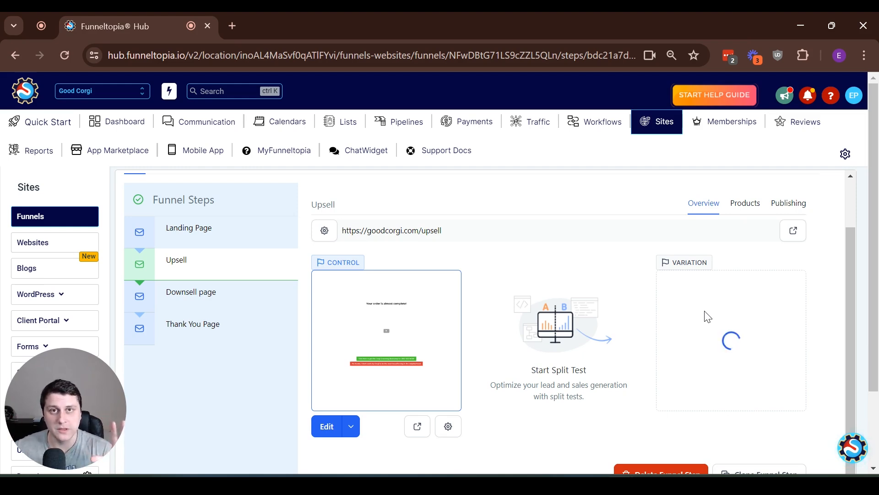
left_click(705, 315)
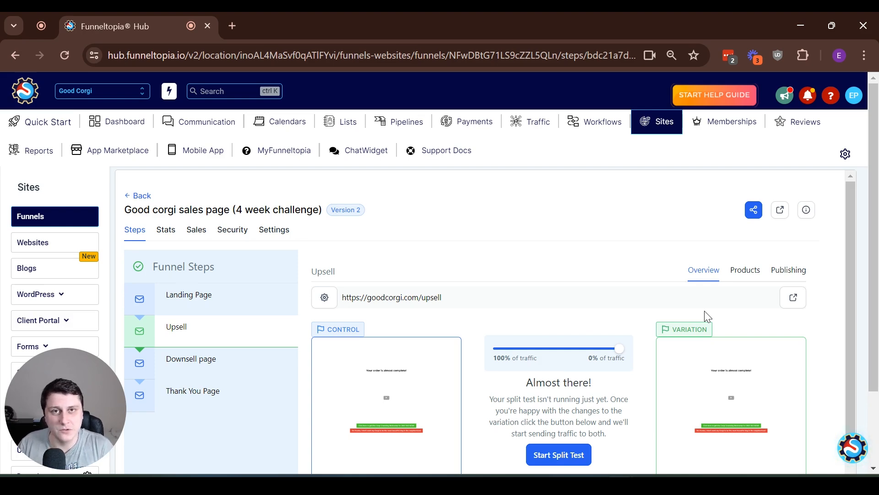
Step: Open the Upsell variation page in the page editor
scroll(430, 334, "down", 2)
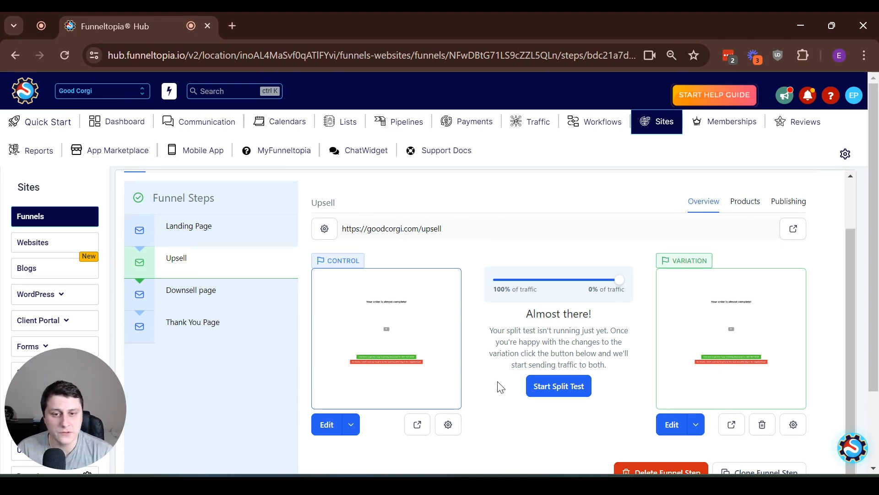
scroll(741, 387, "down", 2)
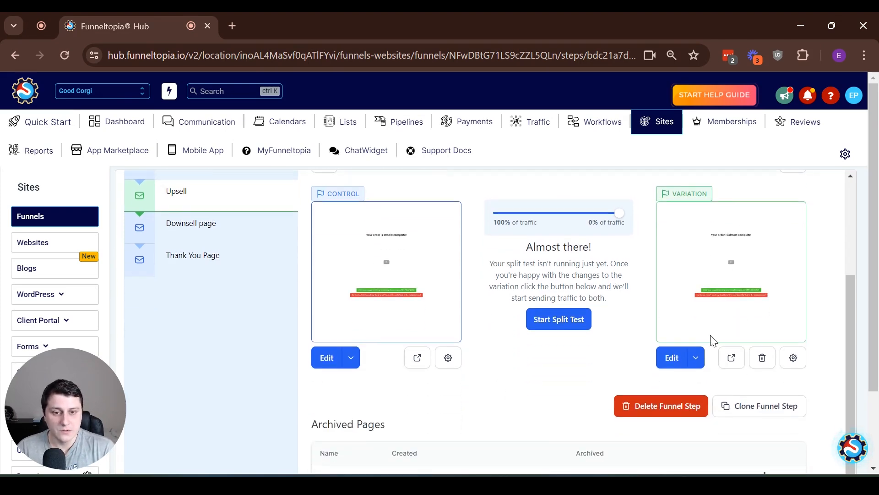
scroll(699, 334, "up", 4)
scroll(696, 275, "down", 2)
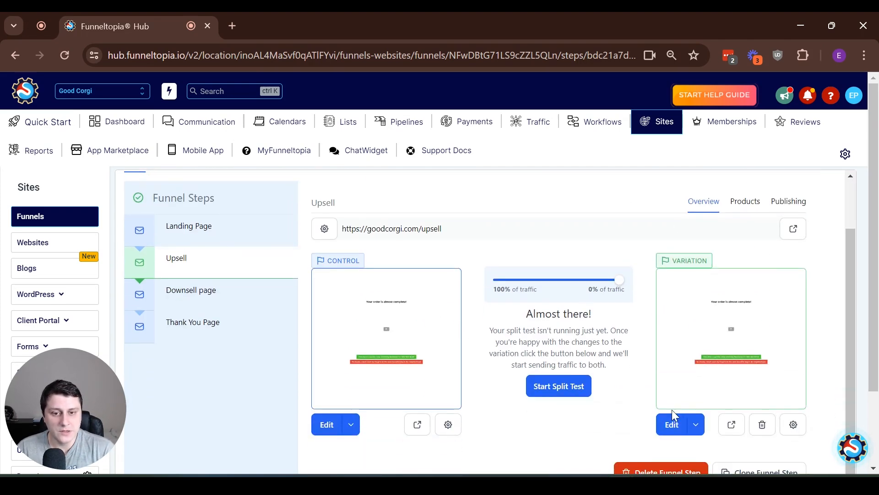
left_click(667, 426)
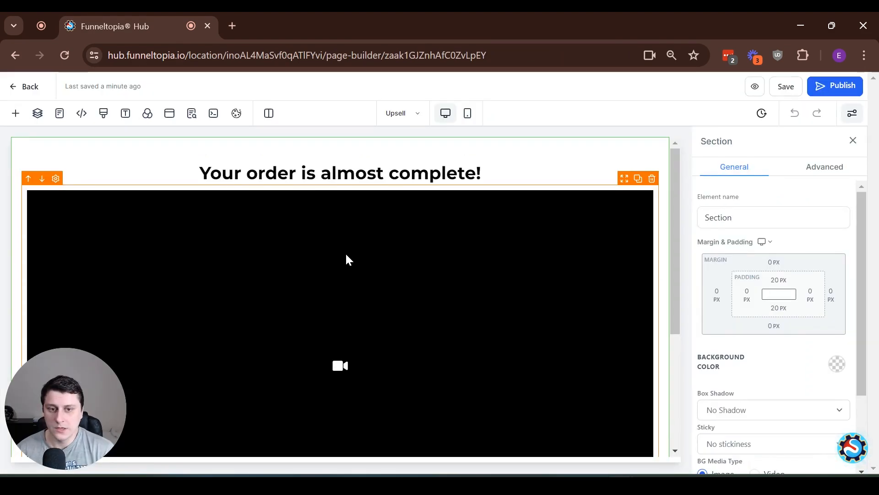
Step: Replace the variation page's headline with "Different headline", publish the page and return to the funnel steps
scroll(345, 253, "down", 4)
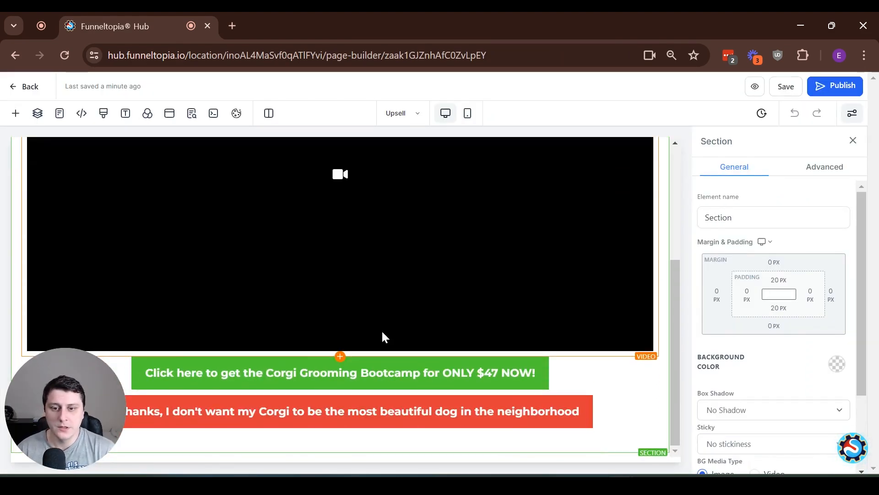
scroll(444, 316, "up", 4)
left_click(396, 173)
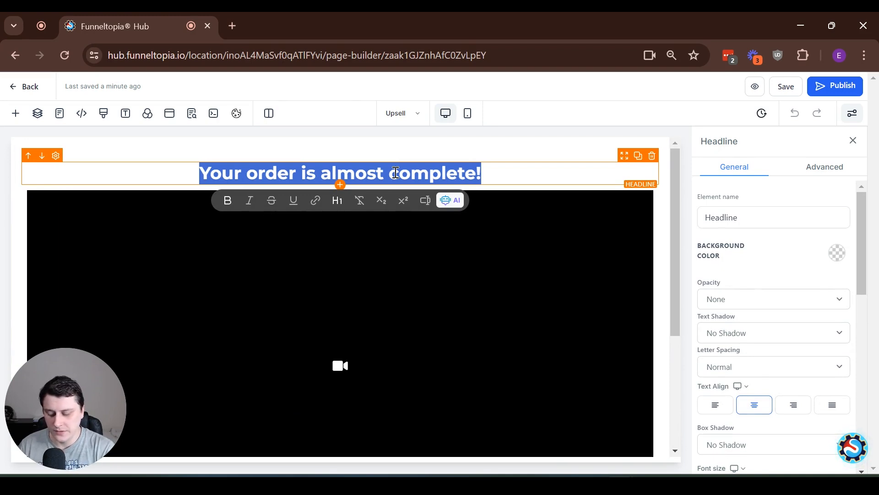
type("Dif")
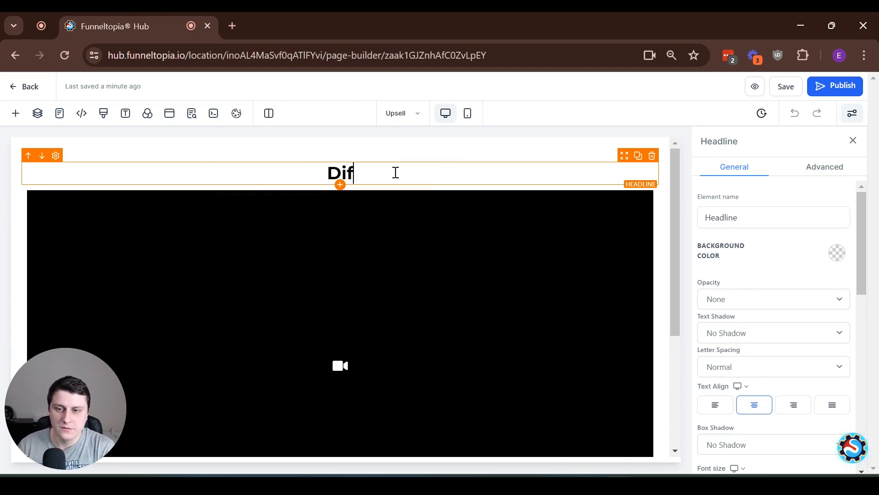
type("ferent headline")
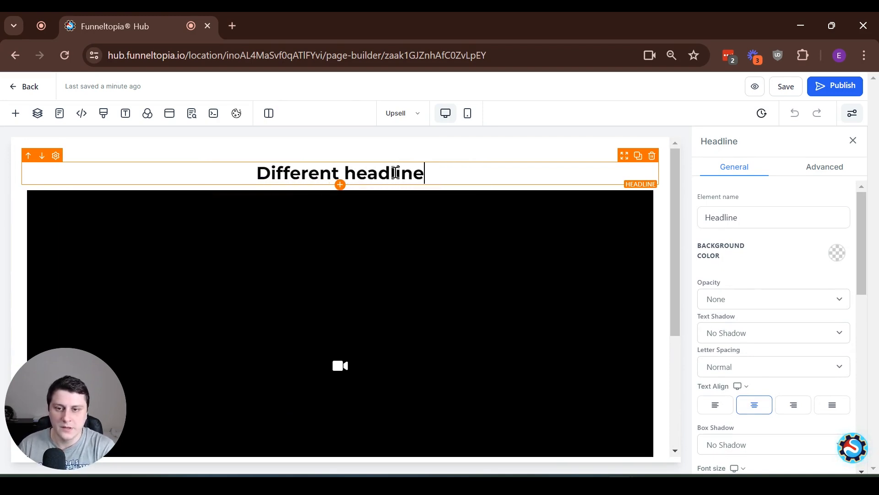
left_click(837, 85)
left_click(28, 92)
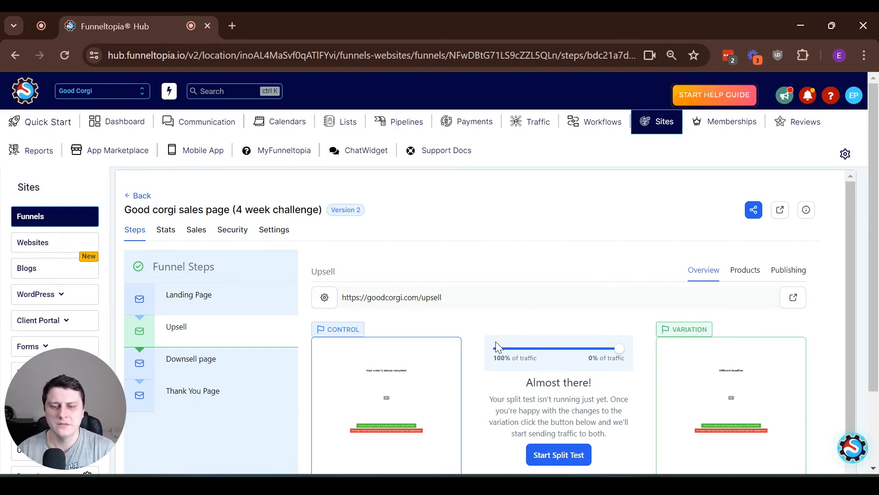
Step: Split the traffic 50% to the control and 50% to the variation, and apply the change to start the split test
scroll(508, 270, "down", 2)
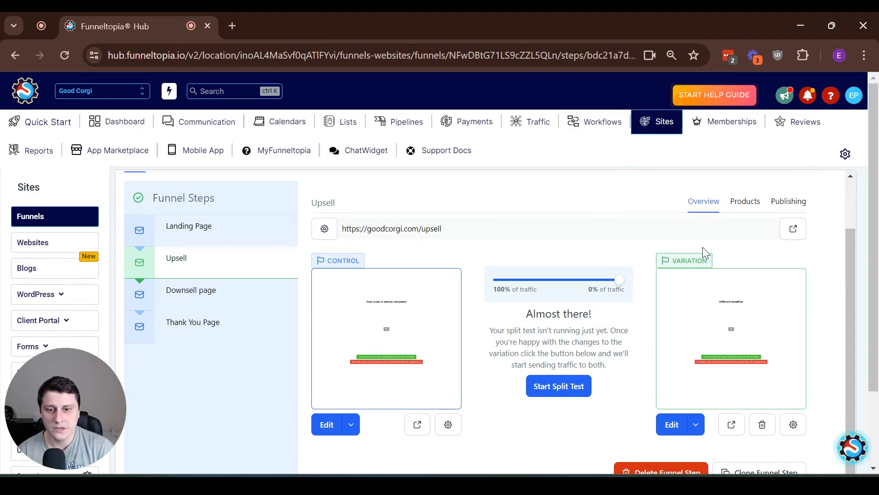
left_click_drag(618, 280, 558, 284)
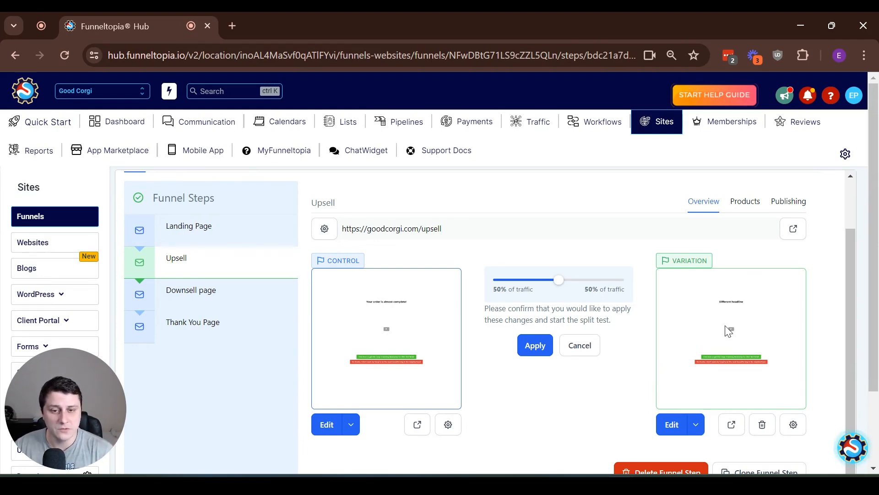
left_click(545, 348)
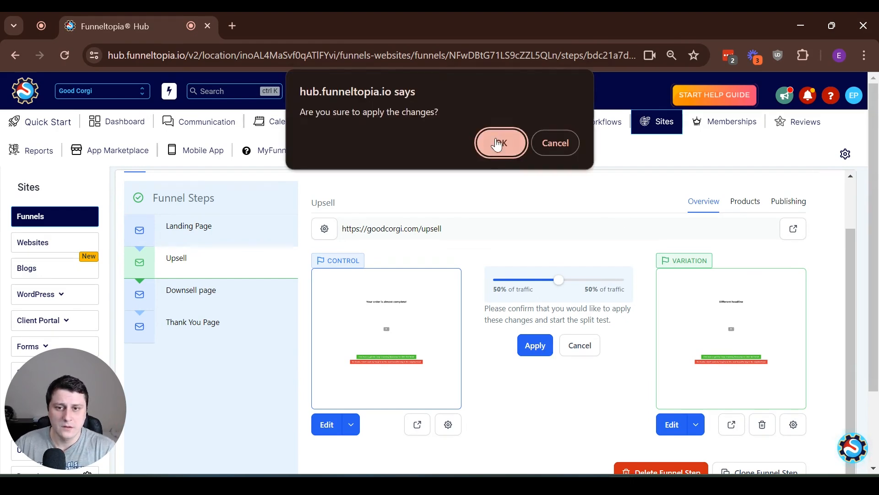
left_click(501, 142)
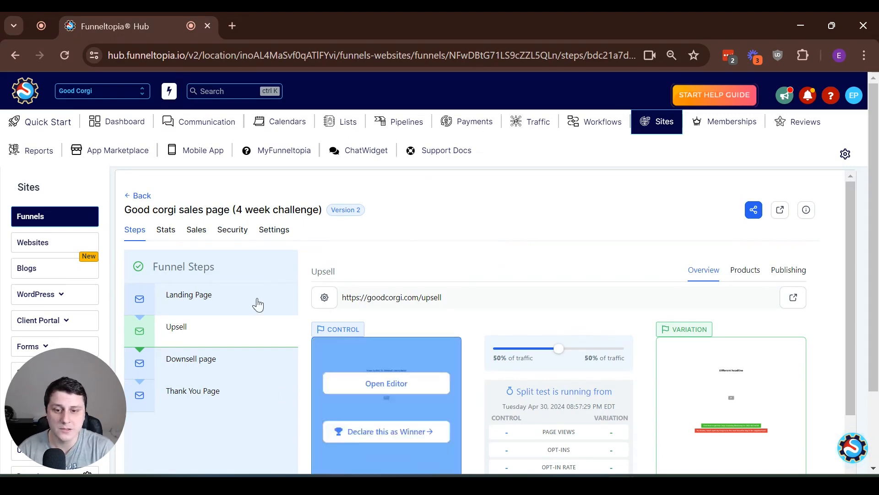
Step: Review the running split test's statistics for control and variation, and open the support options
scroll(600, 289, "down", 4)
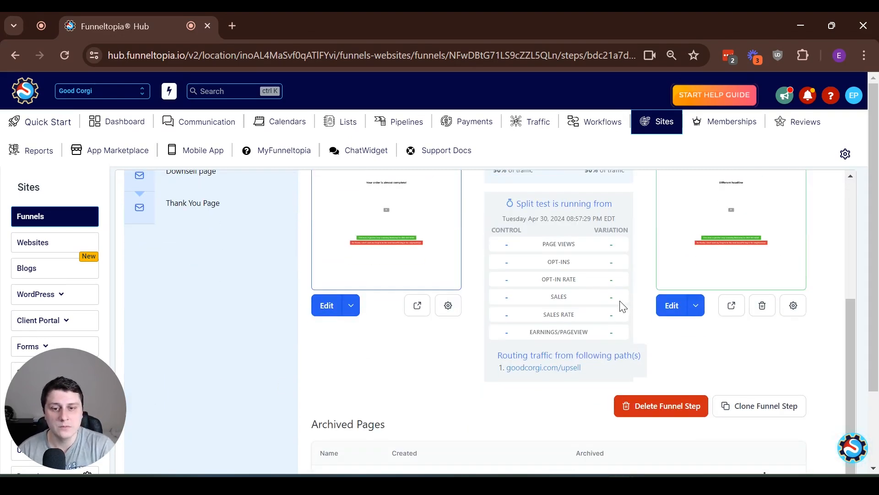
scroll(622, 306, "up", 1)
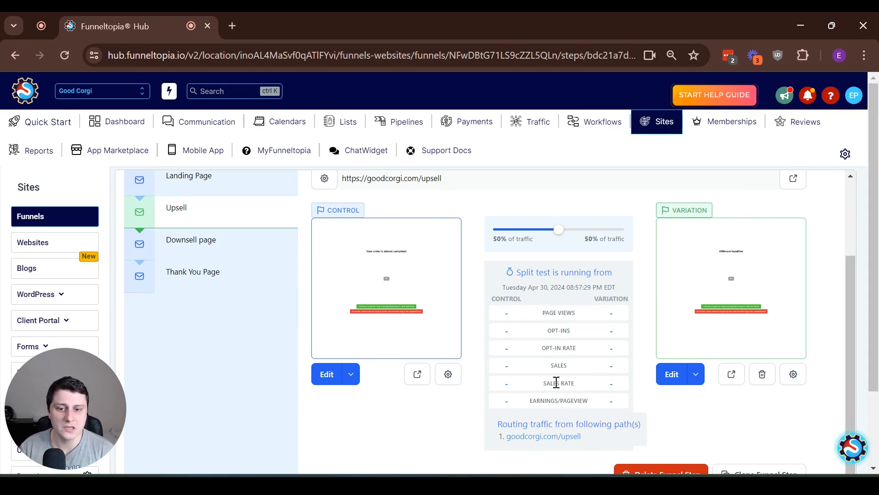
scroll(556, 387, "up", 1)
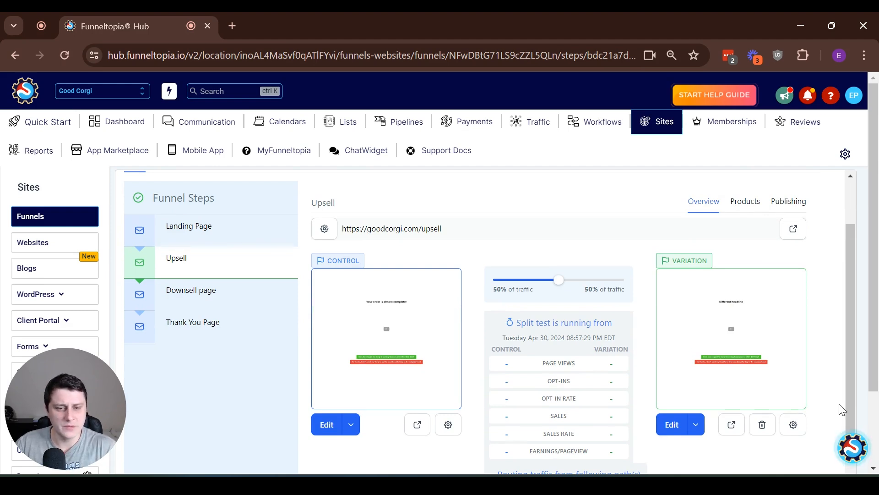
left_click(847, 451)
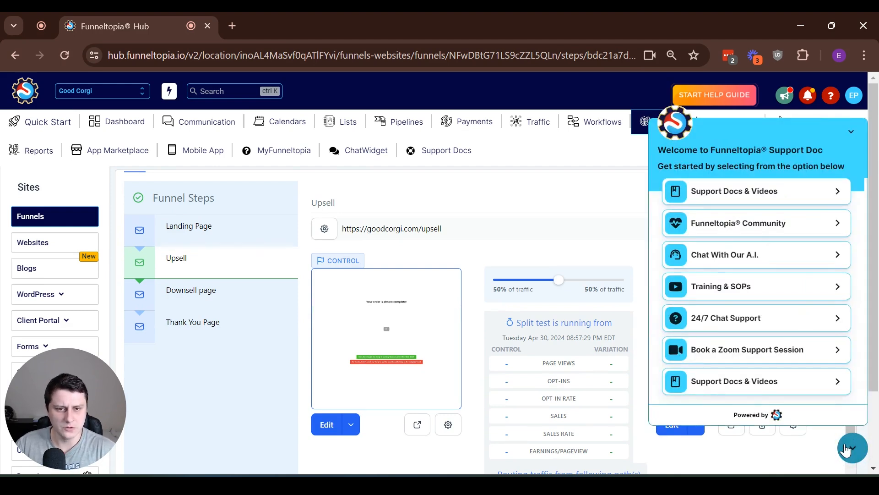